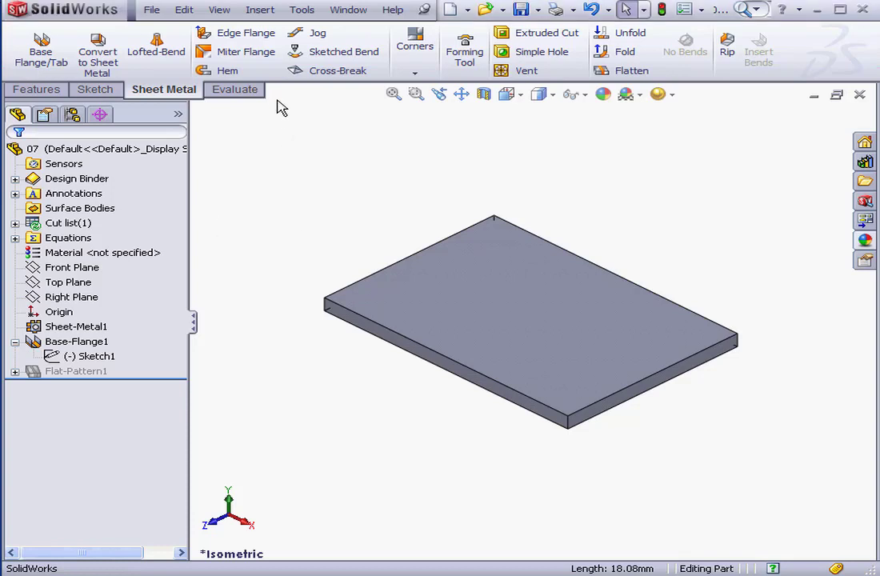
Start an edge flange on the plate's back-left top edge with a 5 mm length.
left_click(253, 39)
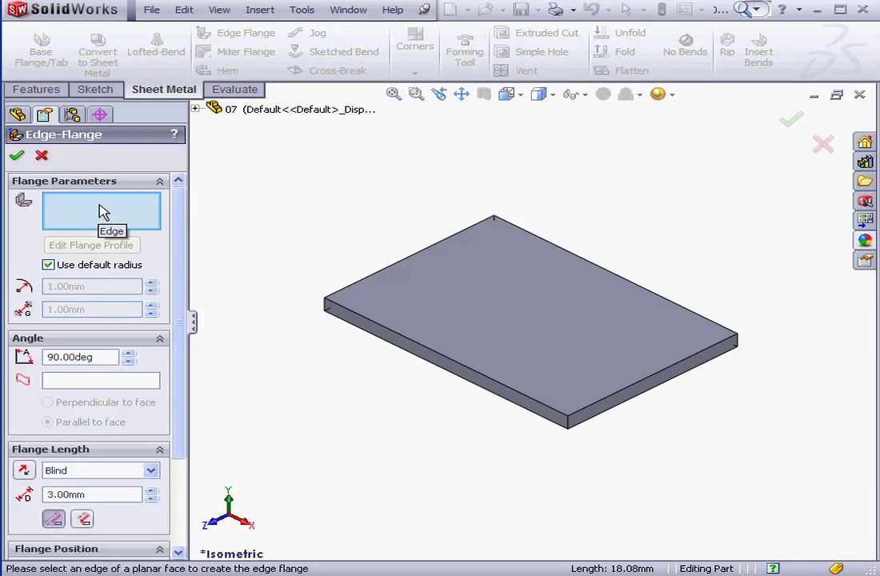
left_click(367, 280)
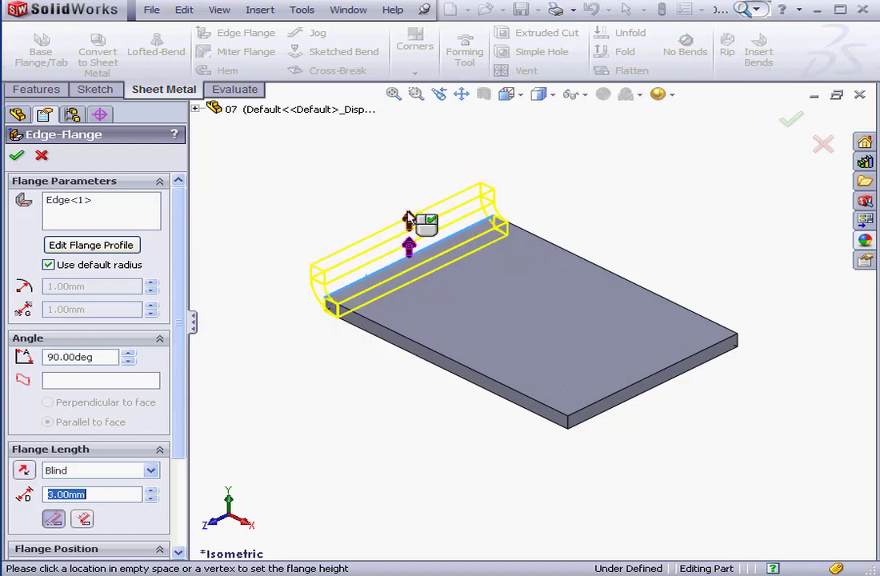
left_click(410, 186)
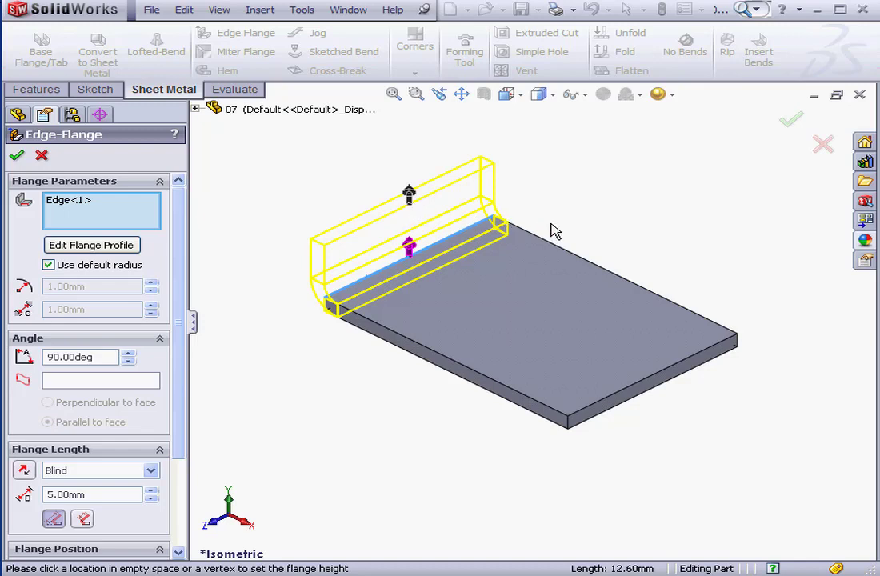
Add the back-right edge as a second upward flange and lengthen both to 6 mm.
left_click(560, 250)
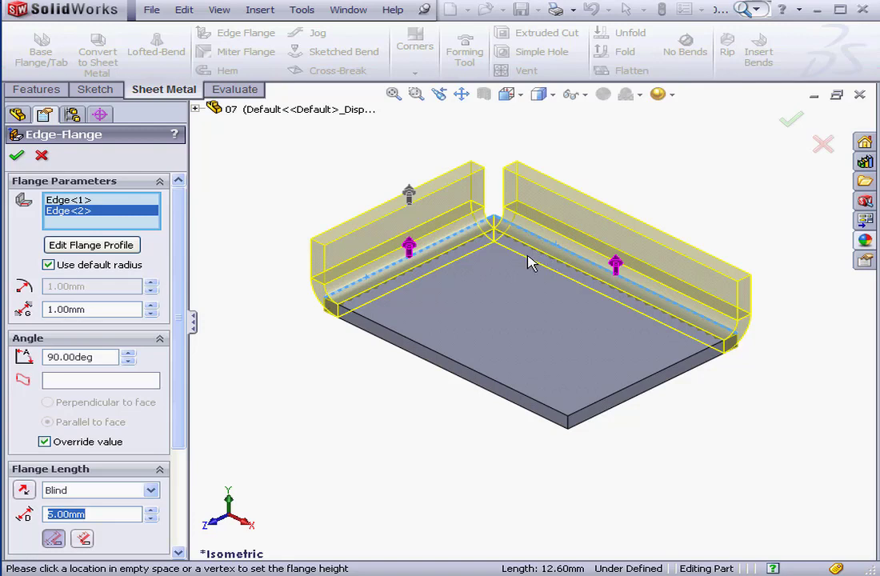
left_click(613, 263)
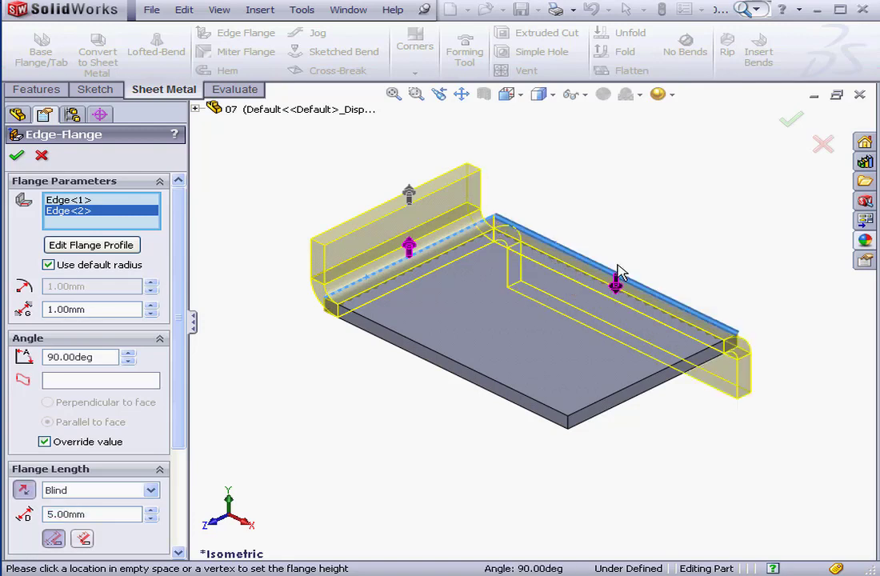
left_click(617, 286)
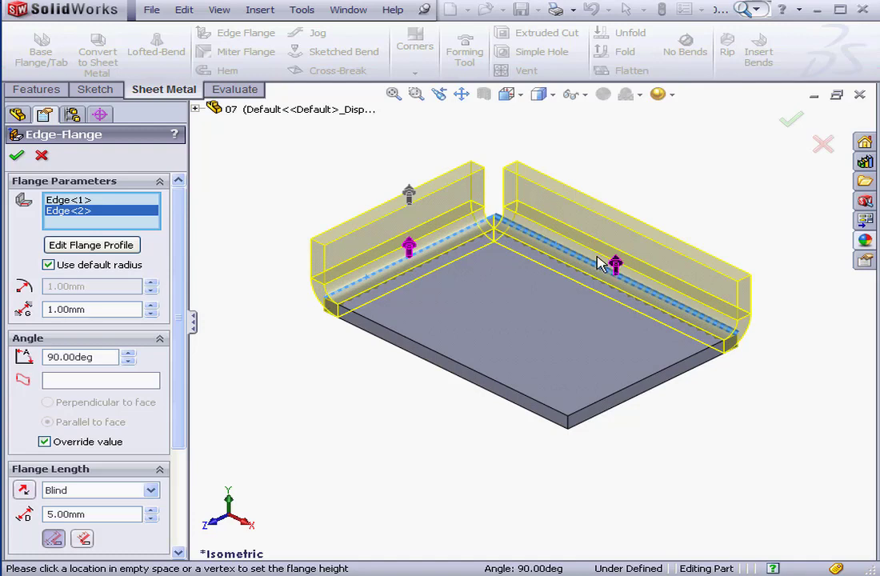
mouse_move(410, 202)
left_mouse_down()
mouse_move(409, 150)
mouse_move(411, 189)
left_mouse_up()
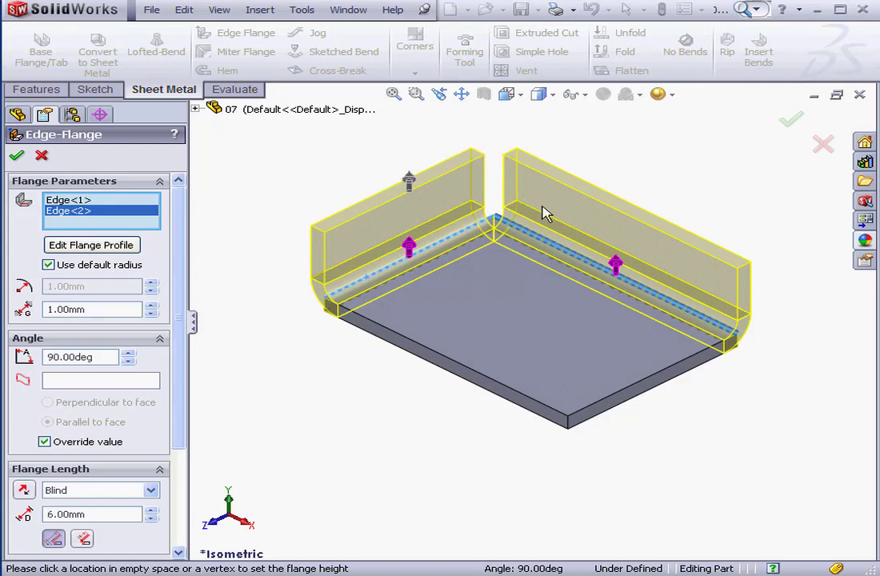
Swap both back edges for the front-left edge and enable a custom bend radius.
left_click(557, 249)
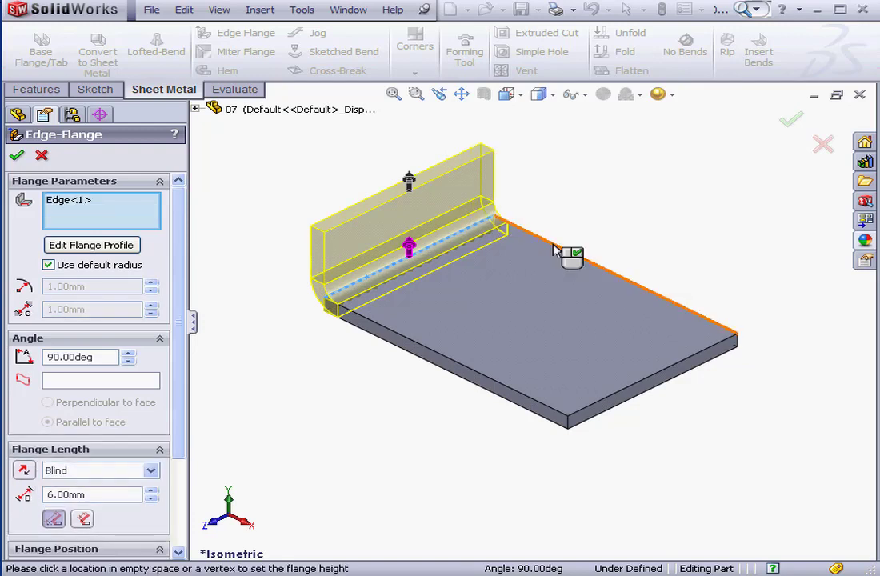
left_click(472, 231)
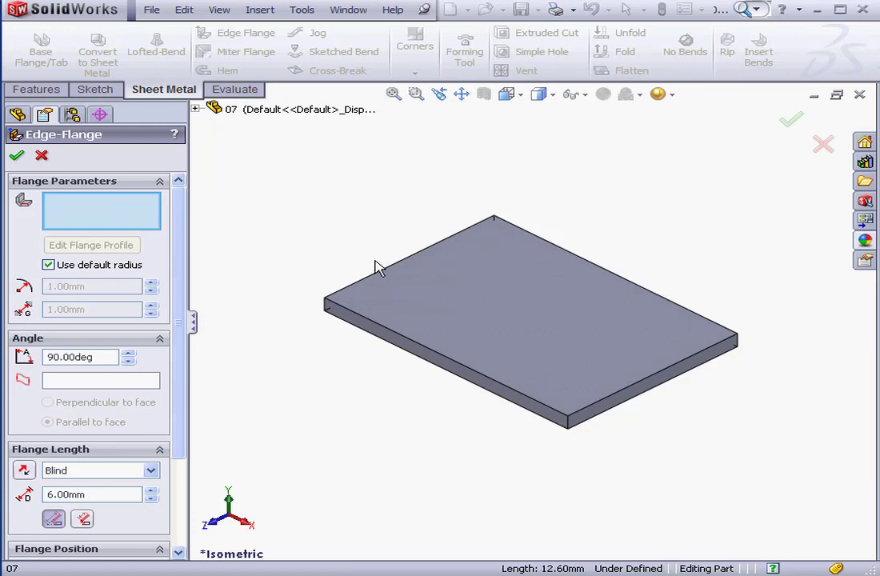
left_click(563, 416)
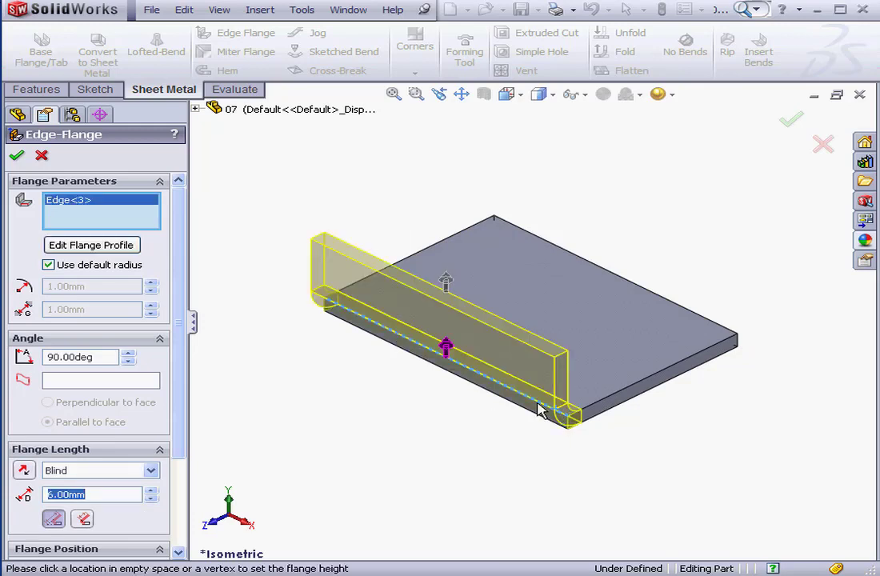
left_click(48, 265)
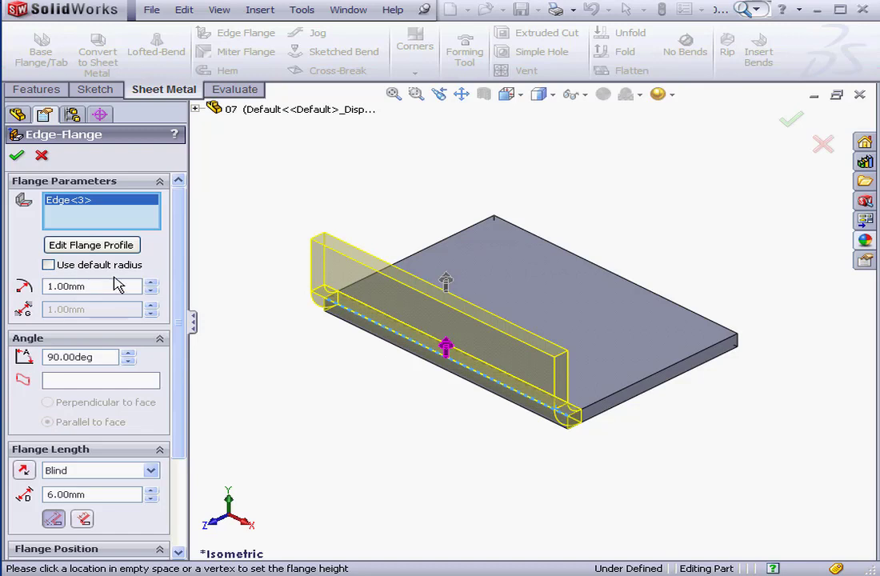
Test bend radii of 2 and 3 mm, settling back on 1 mm.
left_click(196, 110)
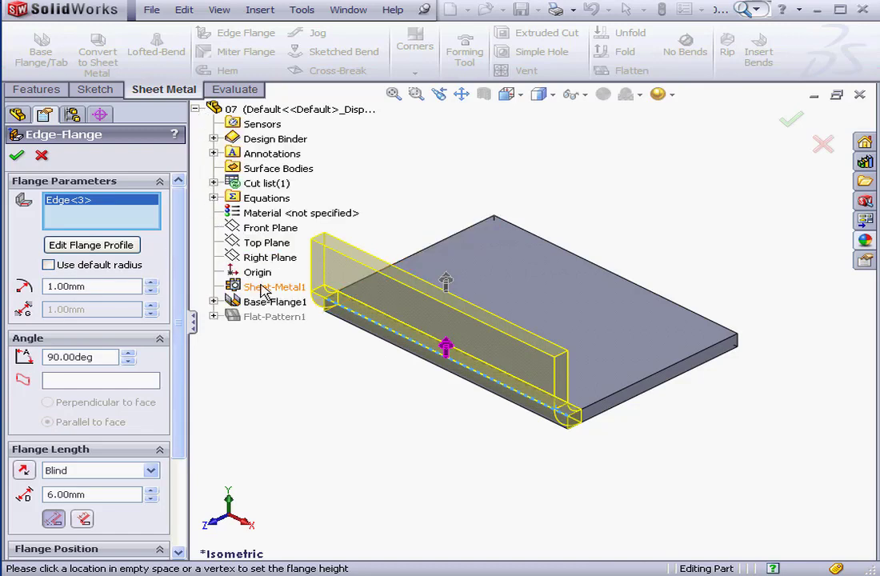
left_click(195, 110)
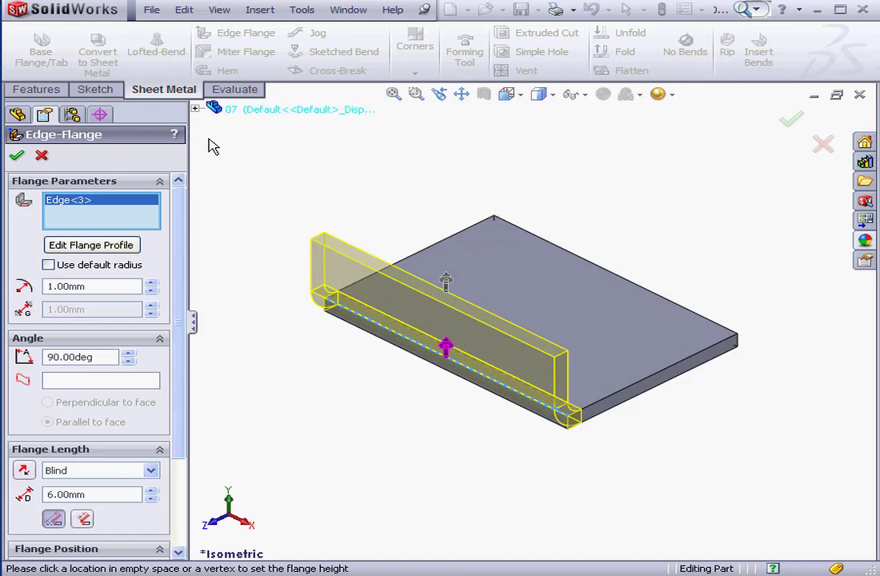
left_click(151, 283)
left_click(151, 283)
left_click(151, 292)
left_click(151, 292)
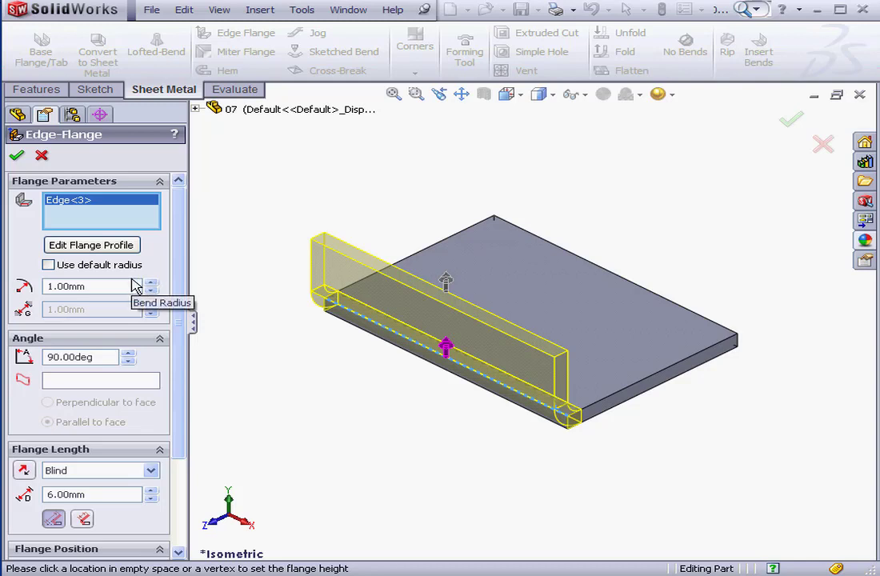
Lower the flange angle to 85°, then return it to 90°.
left_click(130, 362)
left_click(129, 362)
left_click(129, 362)
left_click(130, 361)
left_click(129, 362)
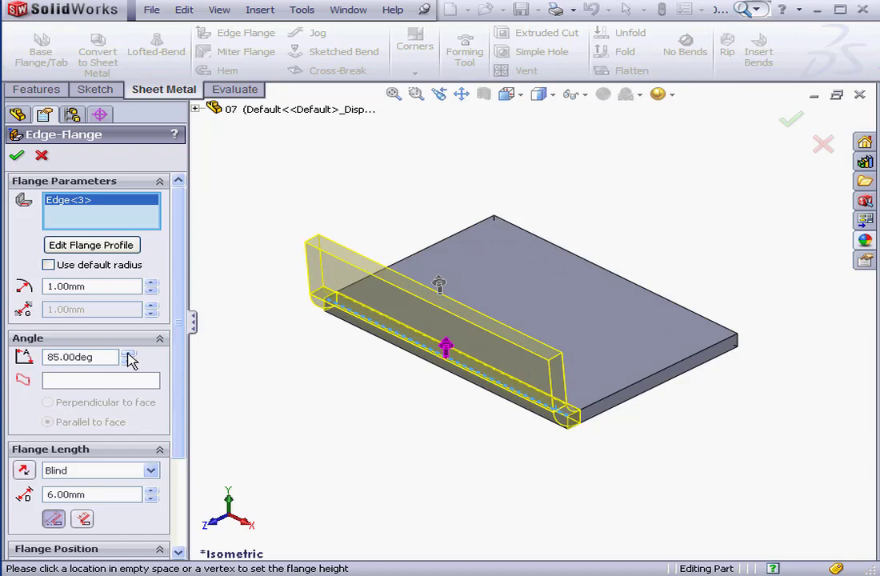
left_click(128, 355)
left_click(128, 354)
left_click(128, 355)
left_click(128, 354)
left_click(128, 355)
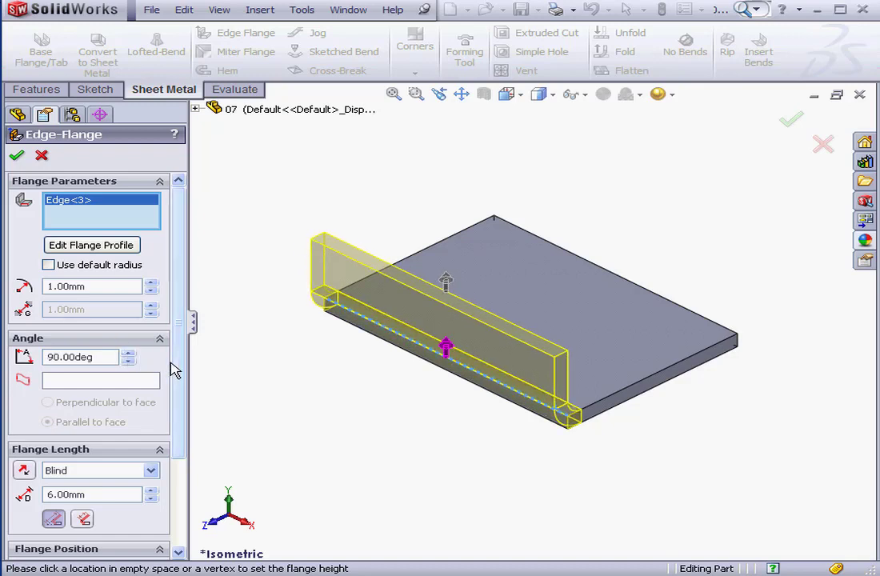
Keep the flange bending upward and set its length to 8 mm with a Blind end condition.
left_click_drag(178, 373, 181, 463)
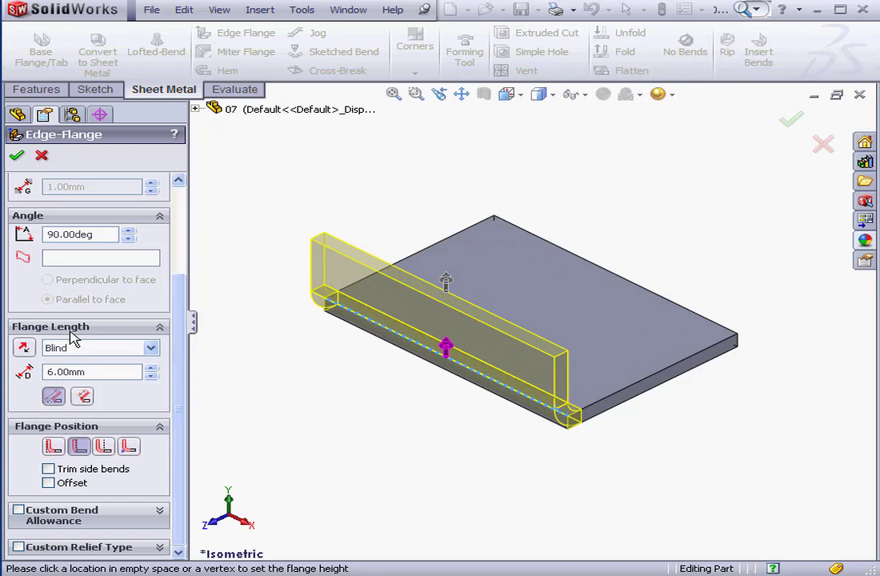
left_click(24, 347)
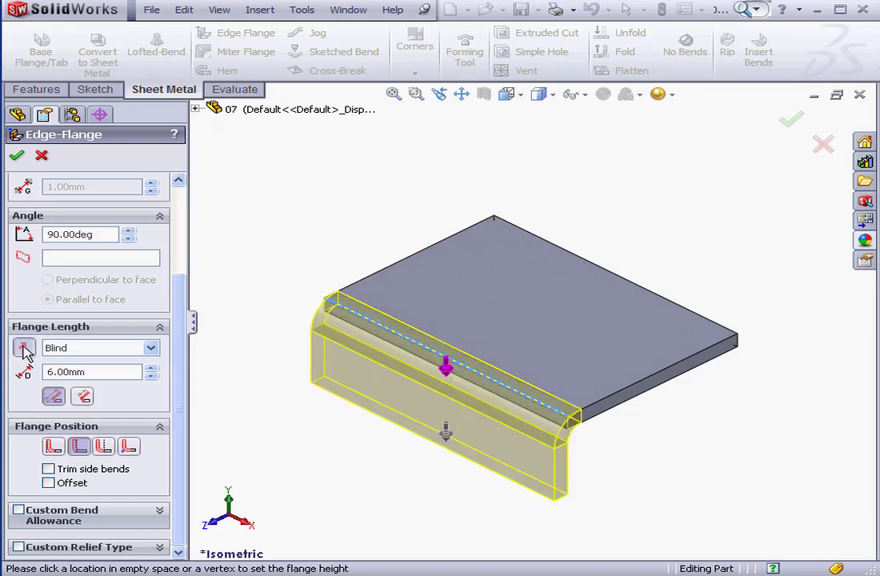
left_click(24, 347)
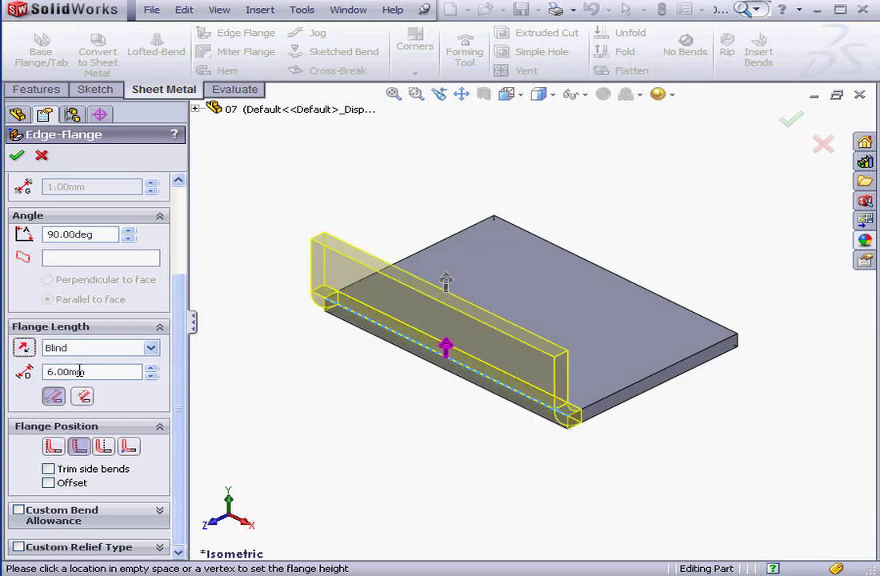
left_click_drag(90, 371, 41, 371)
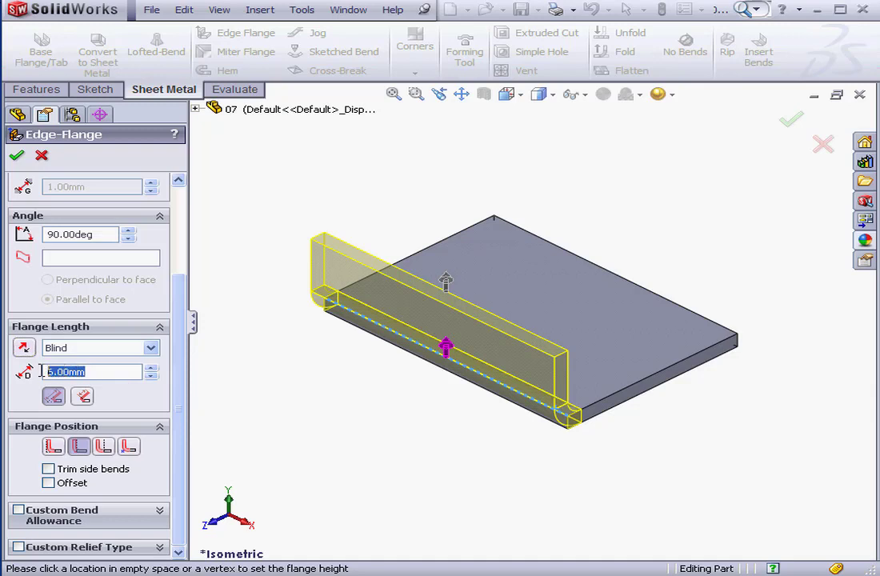
type("8")
left_click(151, 347)
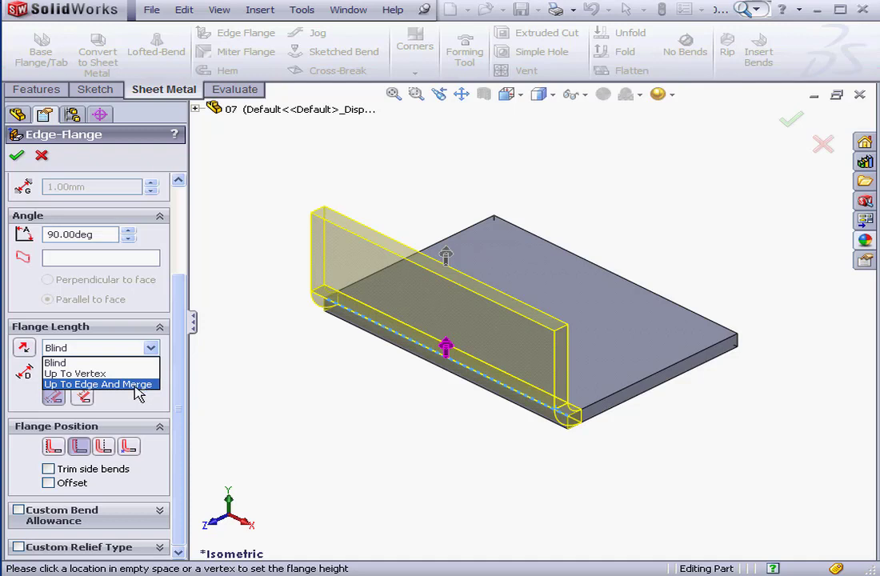
left_click(72, 364)
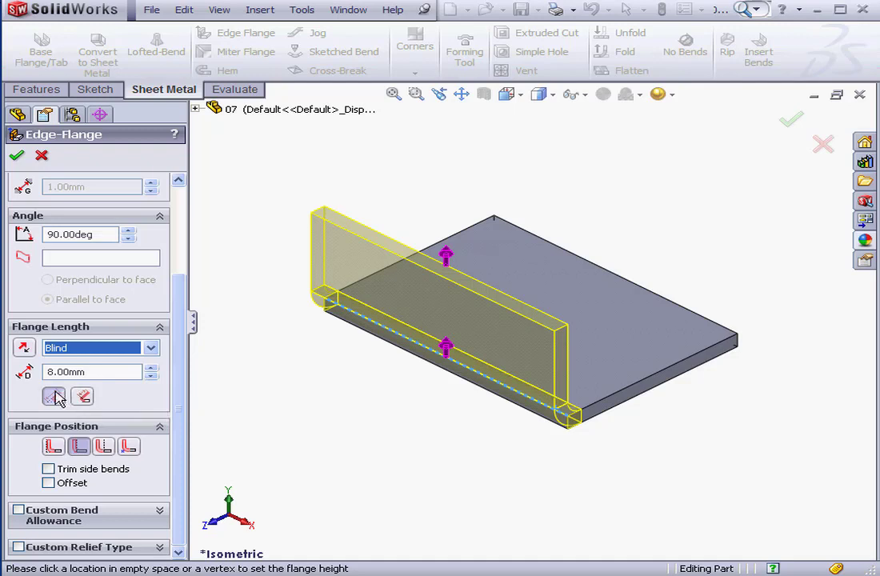
Switch to the Right view and measure the 10 mm flange length to the inner virtual sharp.
left_click(54, 397)
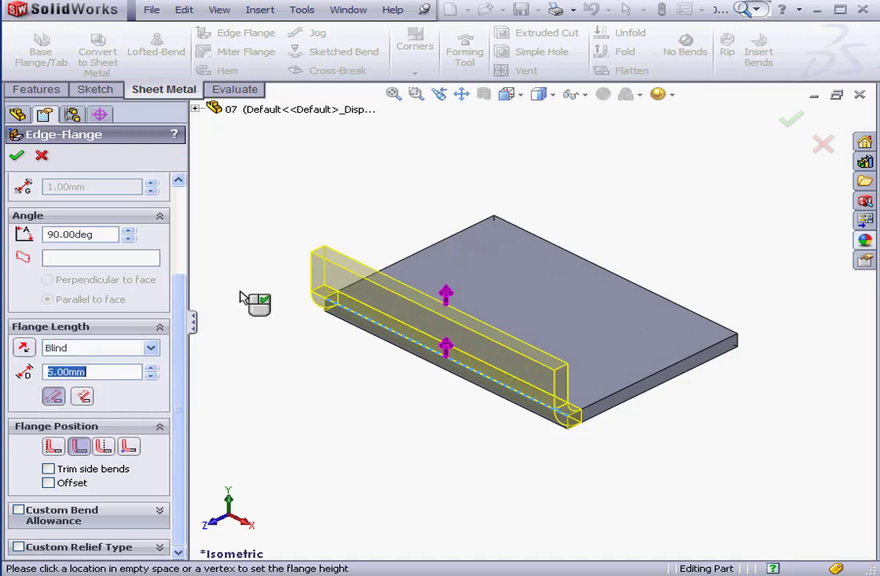
left_click(521, 95)
left_click(560, 136)
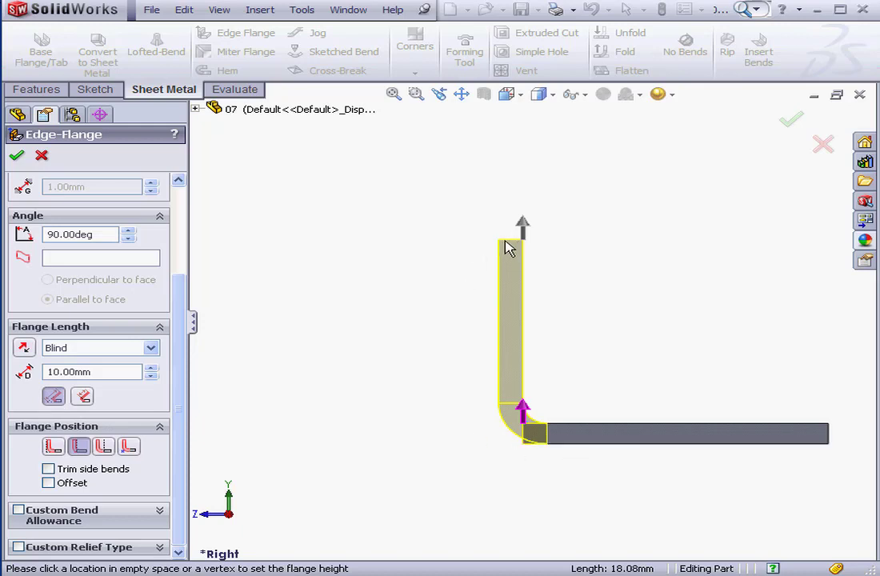
left_click(83, 398)
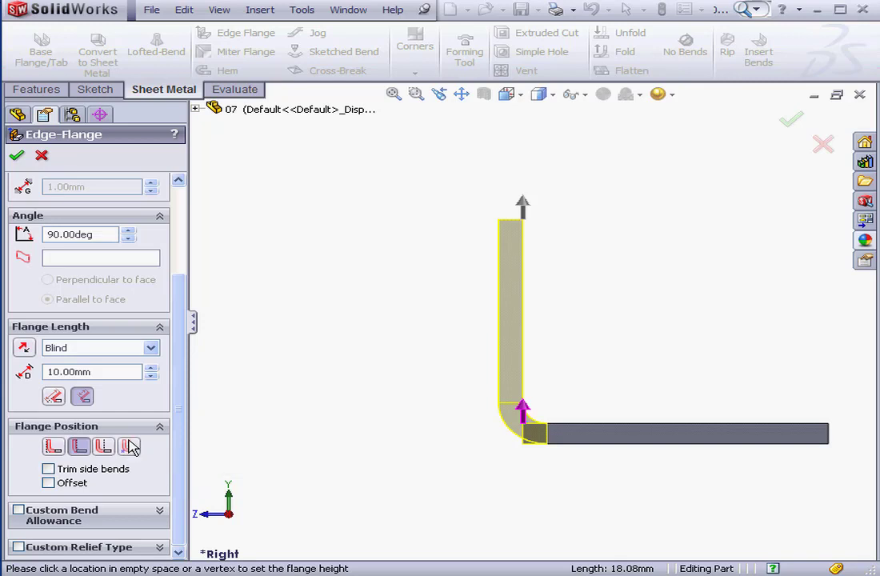
Compare Material Inside and Material Outside, then set the flange position to Bend Outside.
left_click(56, 448)
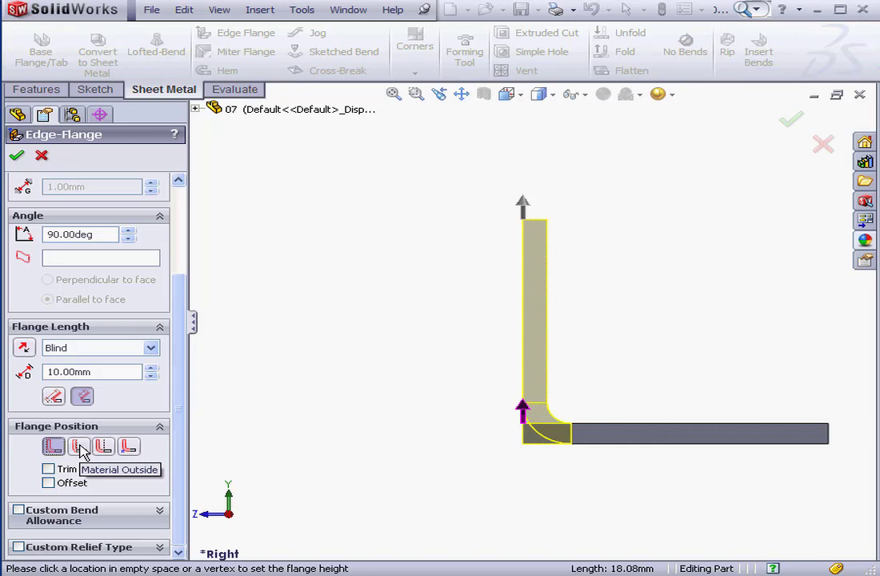
left_click(79, 448)
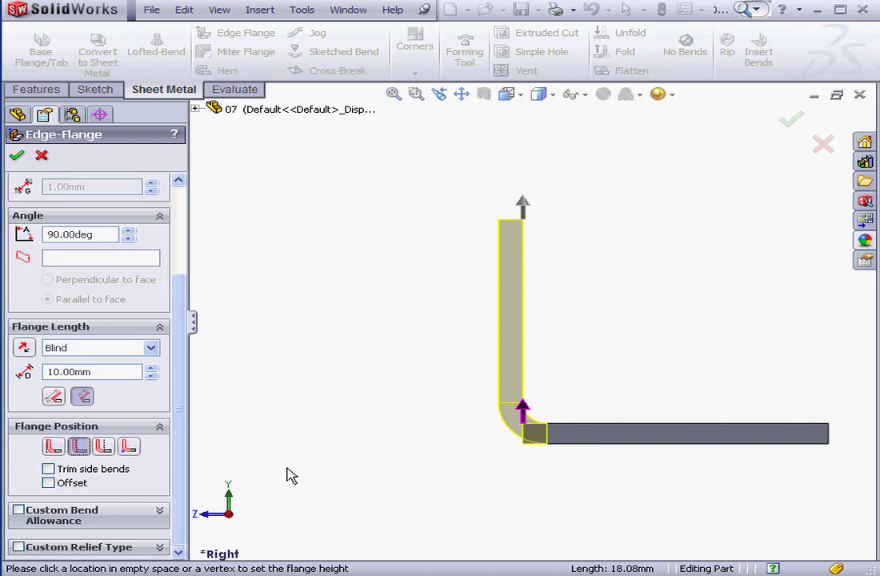
left_click(102, 448)
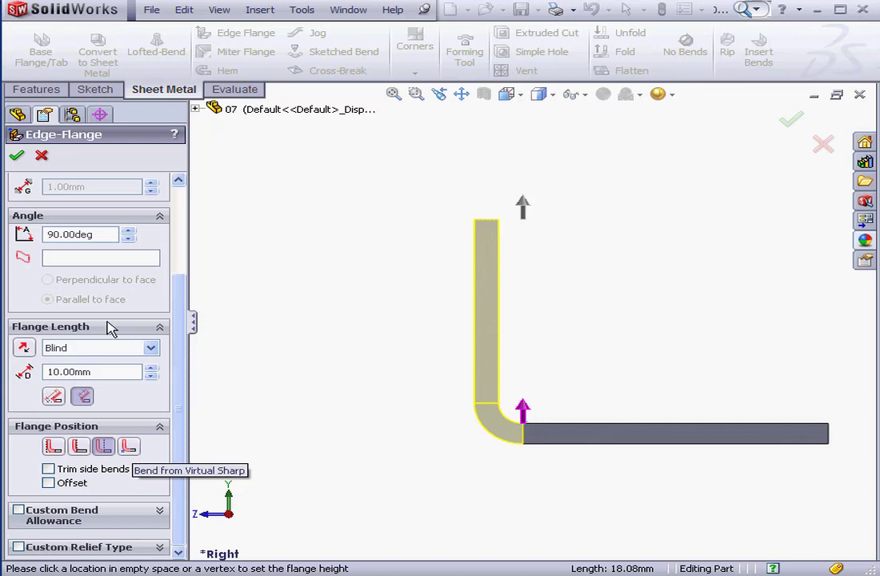
Set the flange angle to 60°, bend from virtual sharp, and measure length to the outer virtual sharp.
left_click_drag(106, 234, 26, 231)
type("60")
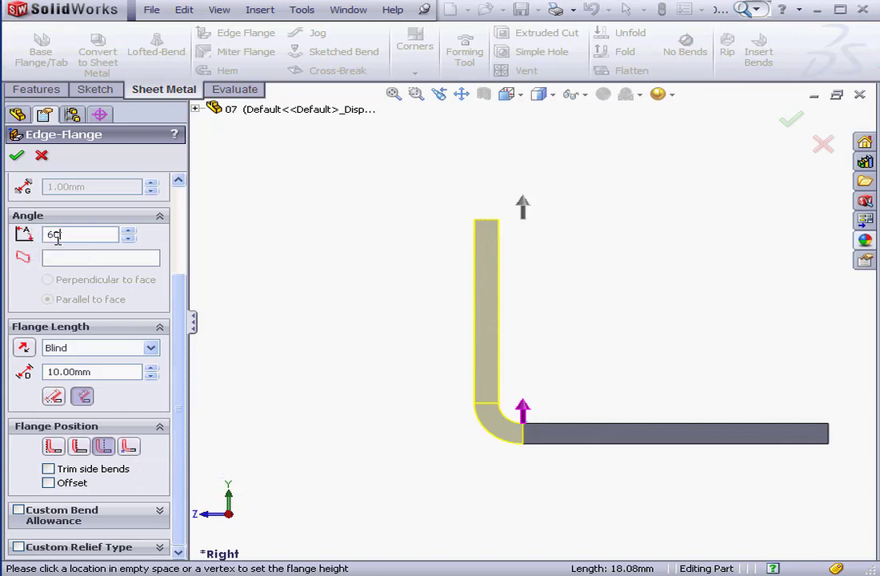
key("Tab")
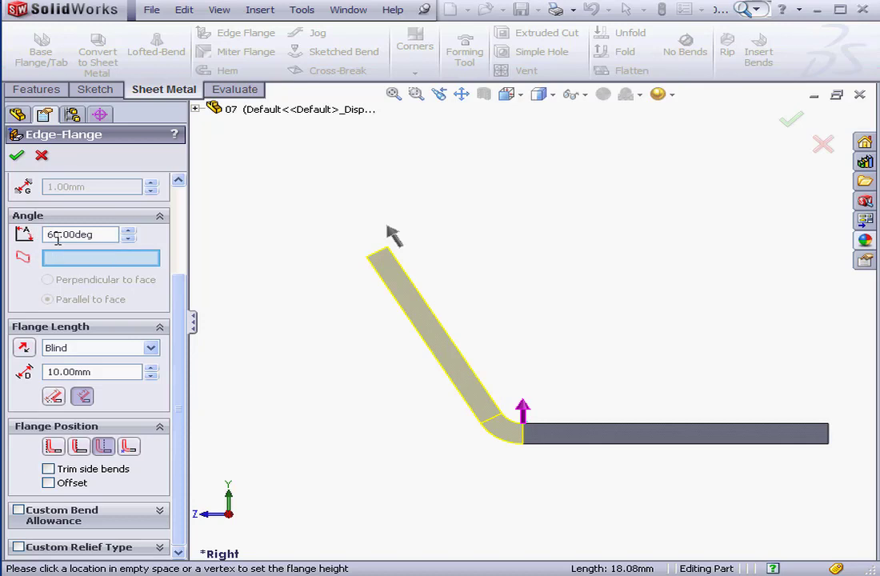
left_click(130, 448)
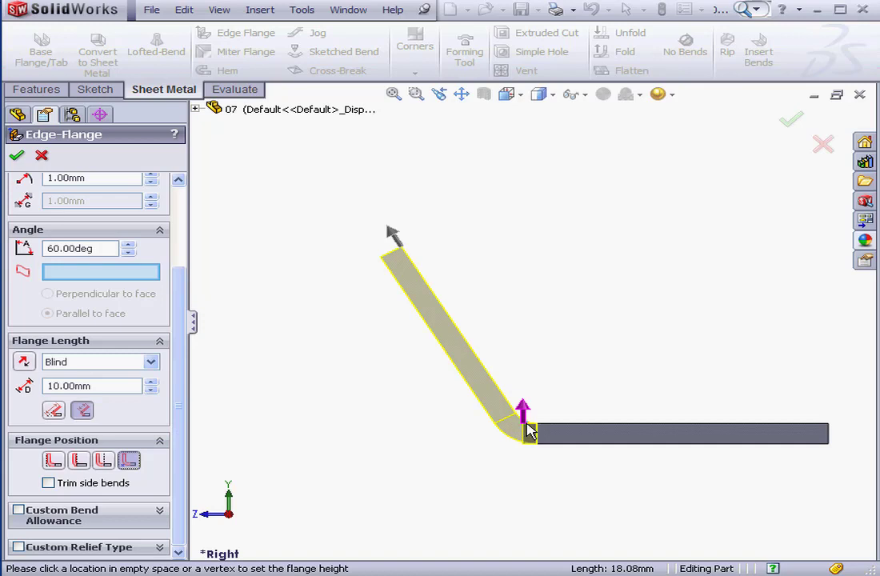
left_click(54, 411)
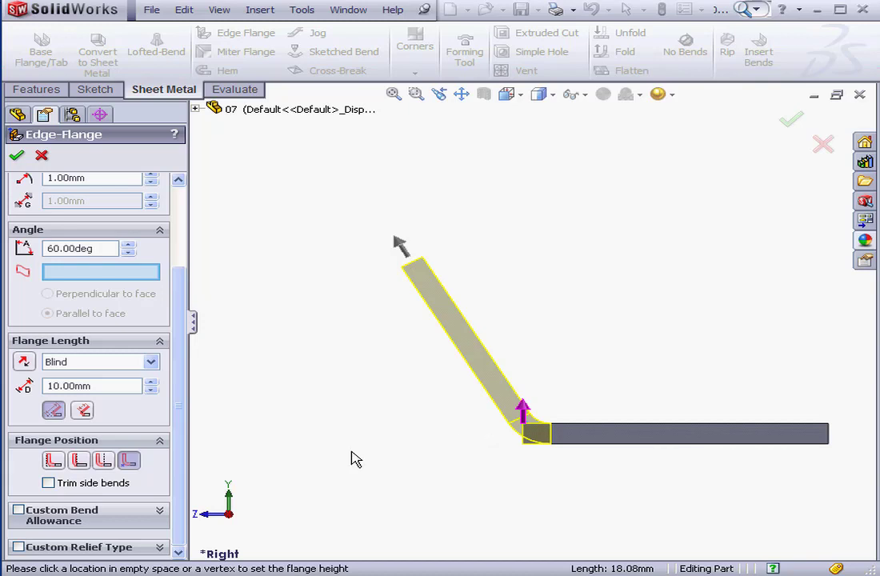
Try custom bend allowance and custom relief type, leaving both turned off.
left_click(18, 511)
left_click(178, 553)
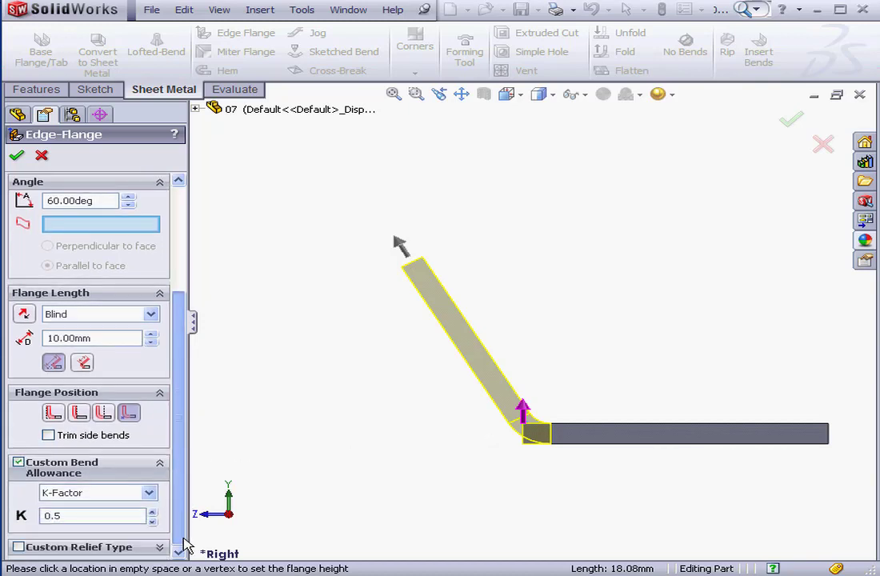
left_click(18, 462)
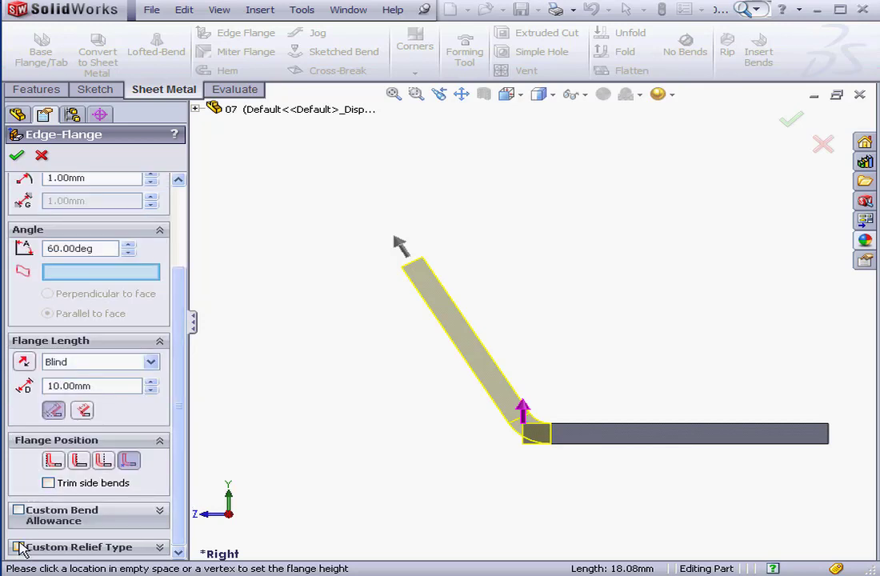
left_click(18, 547)
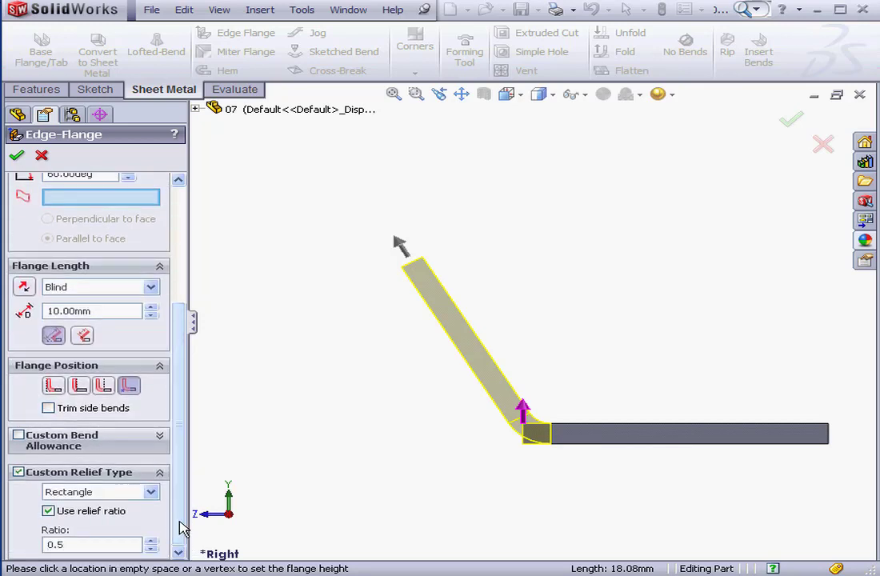
left_click(19, 473)
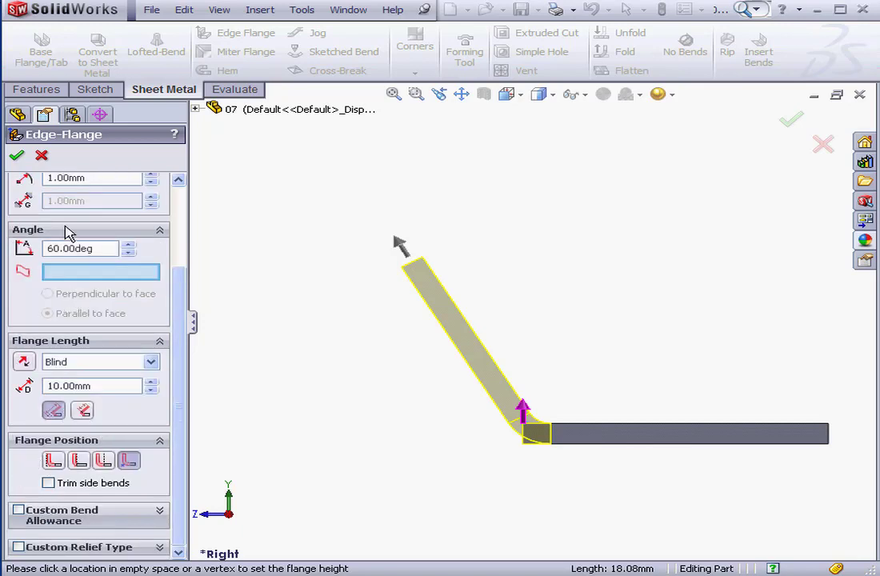
Accept the 60° edge flange and show the part in isometric view.
left_click(17, 156)
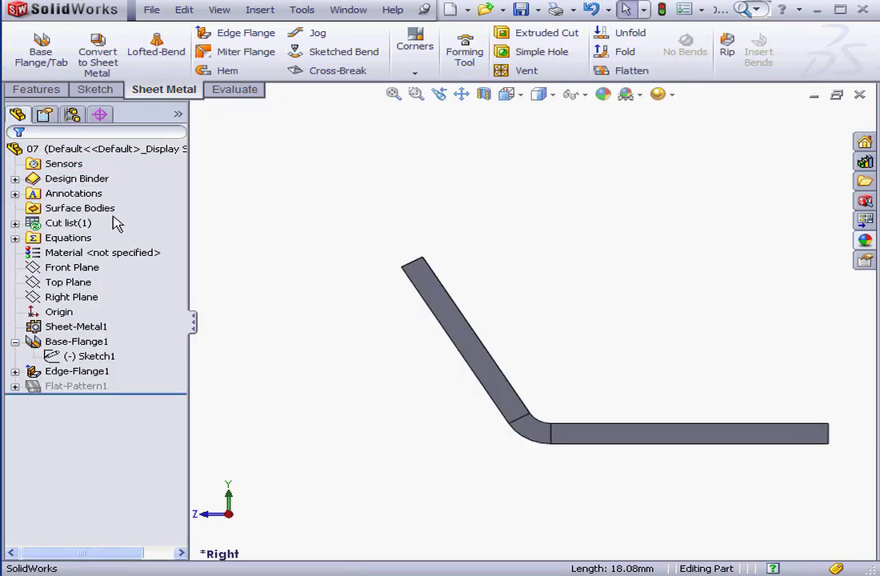
left_click(522, 100)
left_click(556, 130)
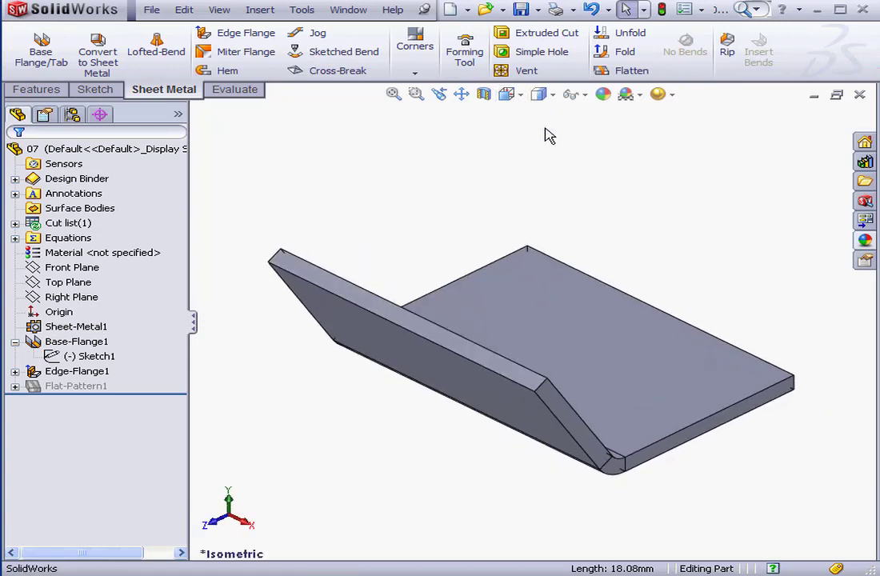